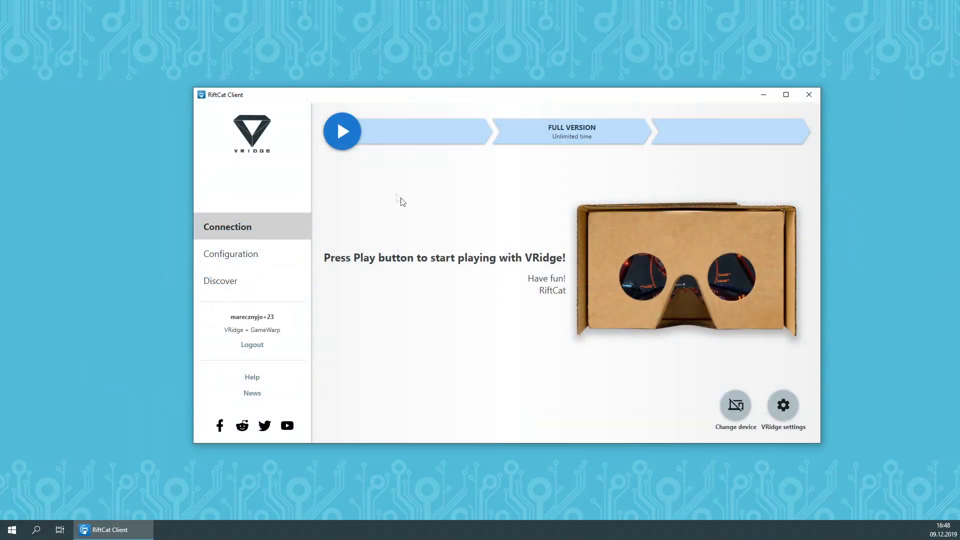
Start Play GameWarp and launch Rise of the Tomb Raider from the Steam library.
mouse_move(350, 142)
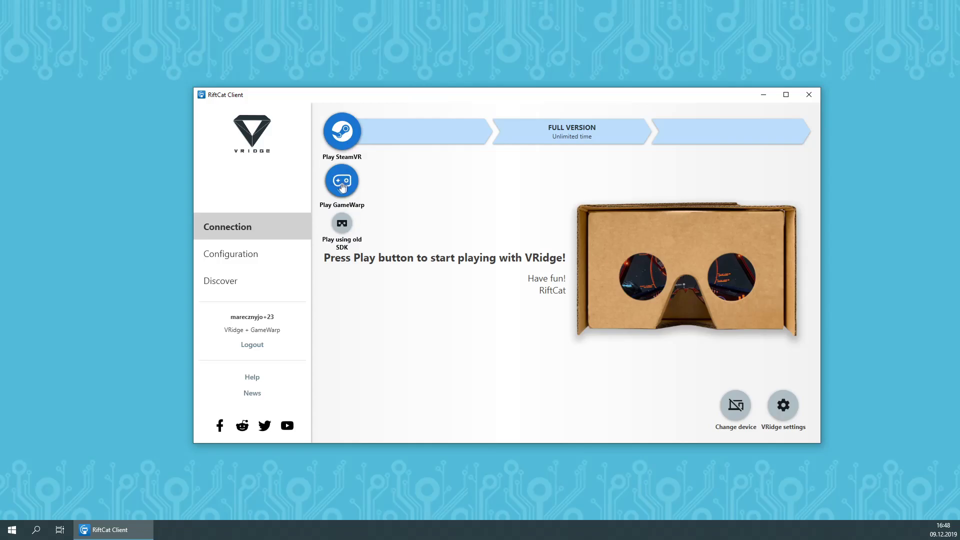
click(342, 182)
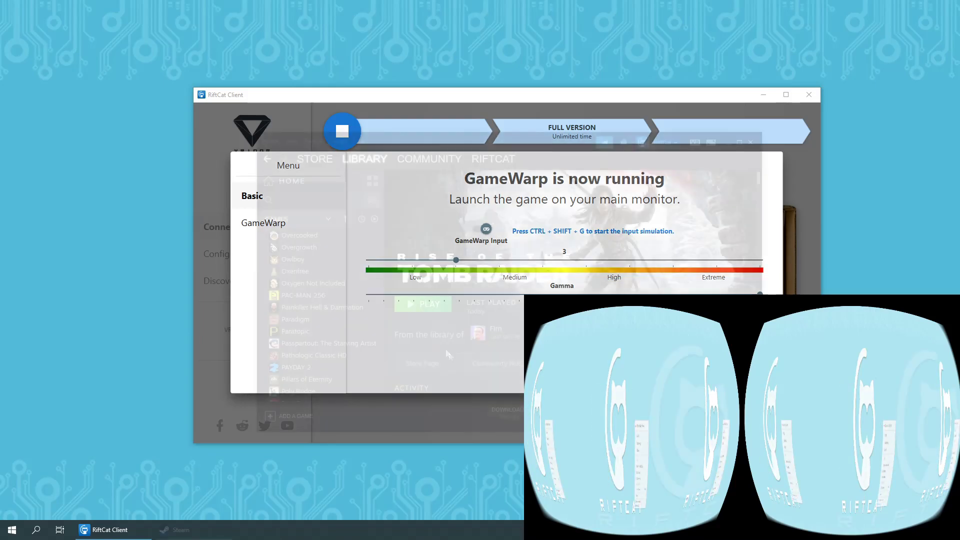
click(417, 306)
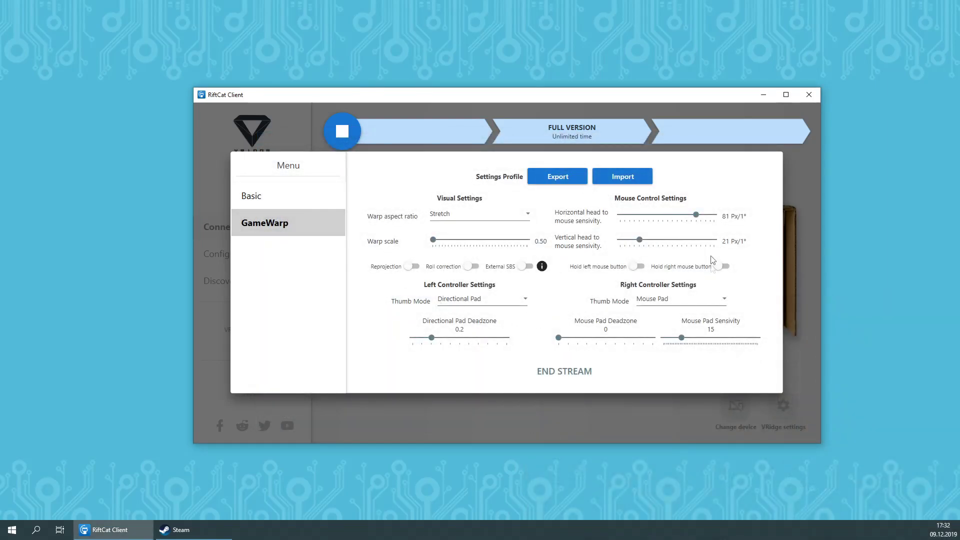
End the GameWarp stream and go to the GameWarp integration settings under Configuration.
click(565, 371)
click(274, 260)
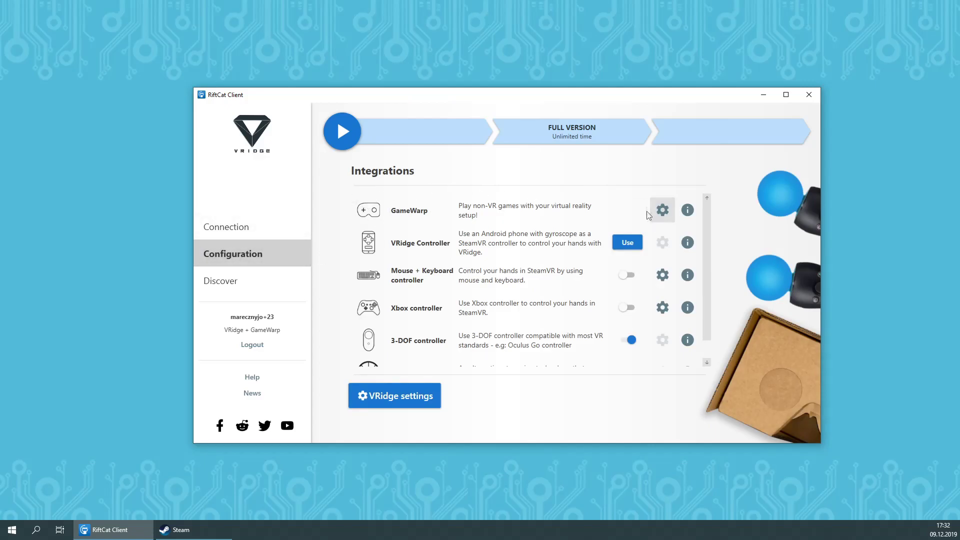
click(664, 212)
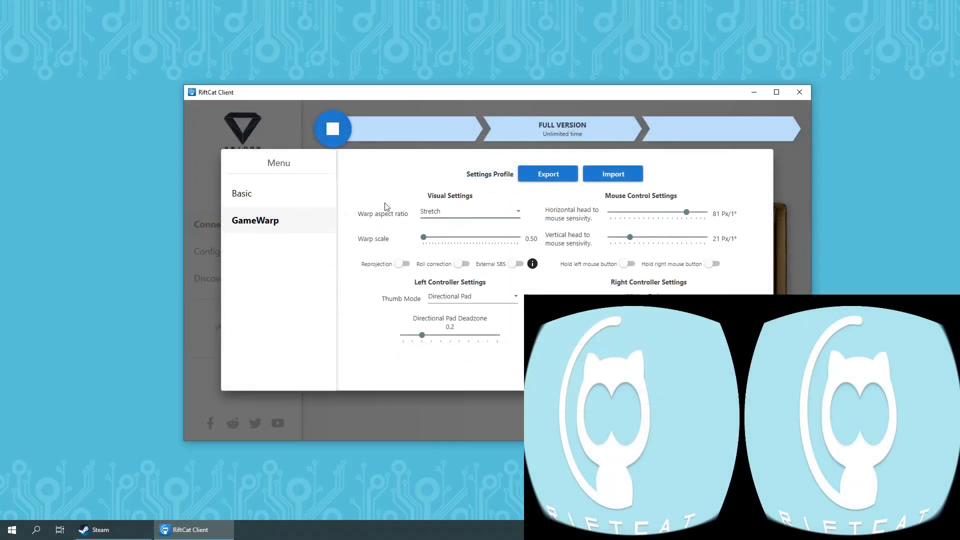
Set warp aspect ratio to Preserve Fit, warp scale to 0.85, and toggle roll correction.
click(447, 212)
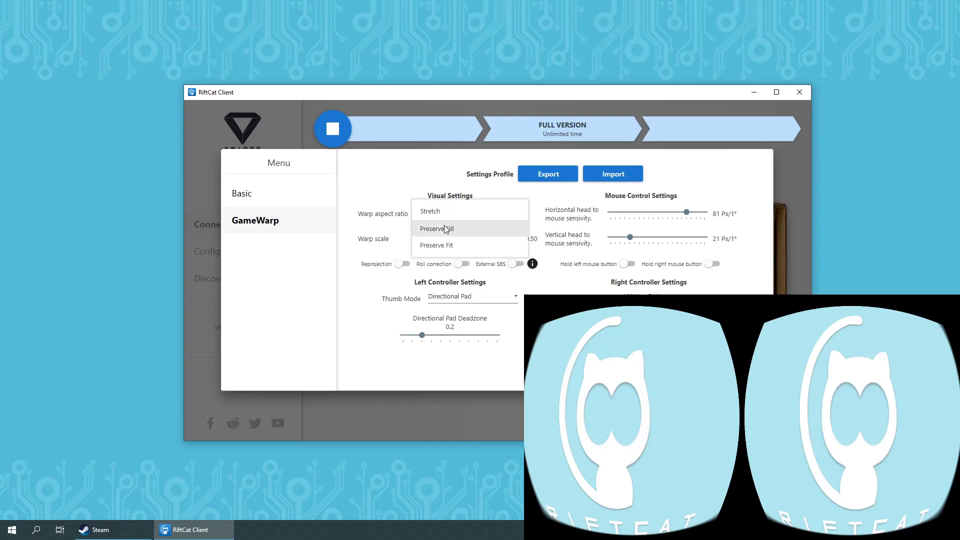
click(447, 229)
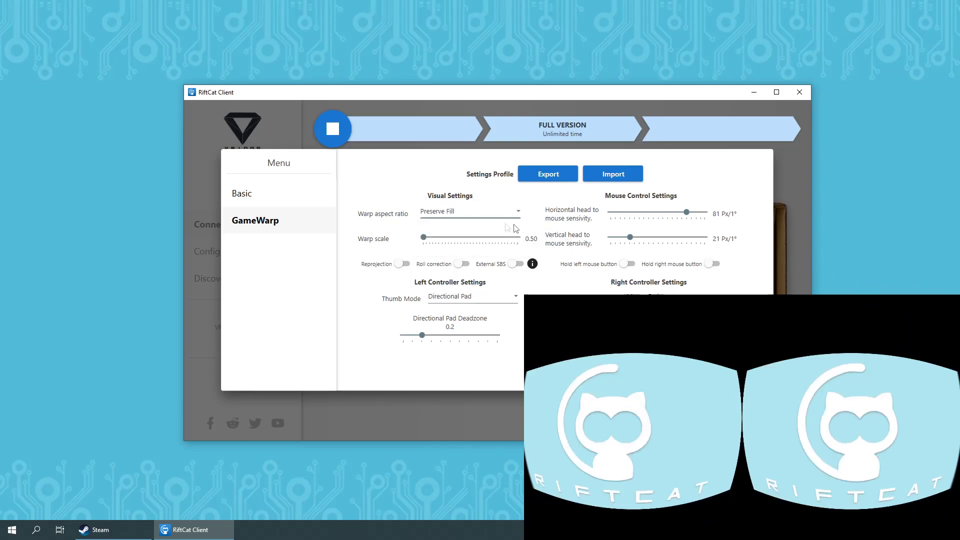
click(420, 214)
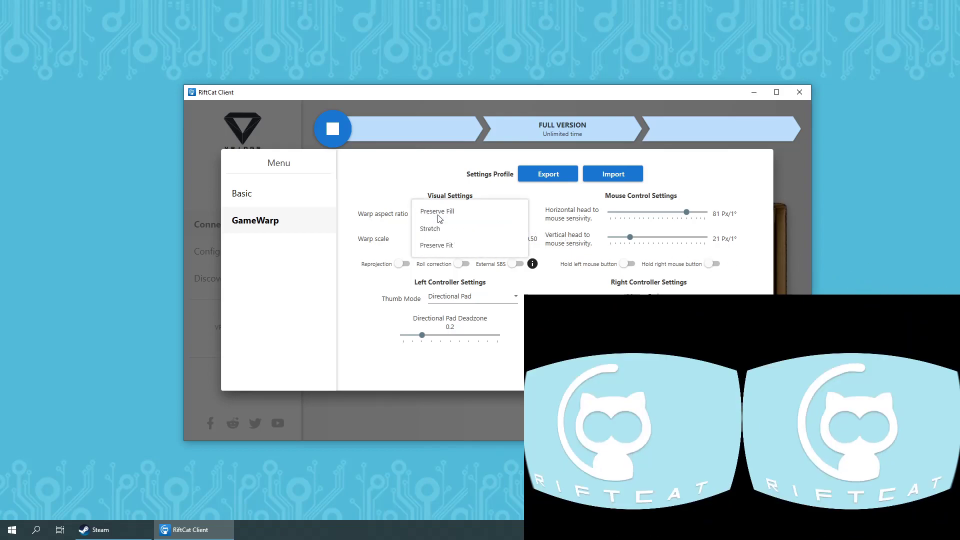
click(443, 248)
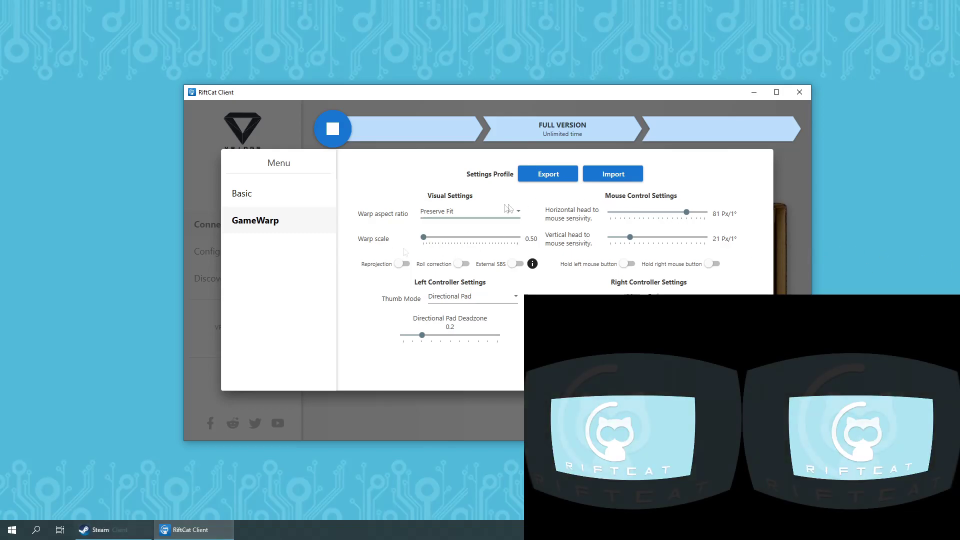
mouse_move(423, 237)
mouse_down()
mouse_move(467, 240)
mouse_move(429, 238)
mouse_up()
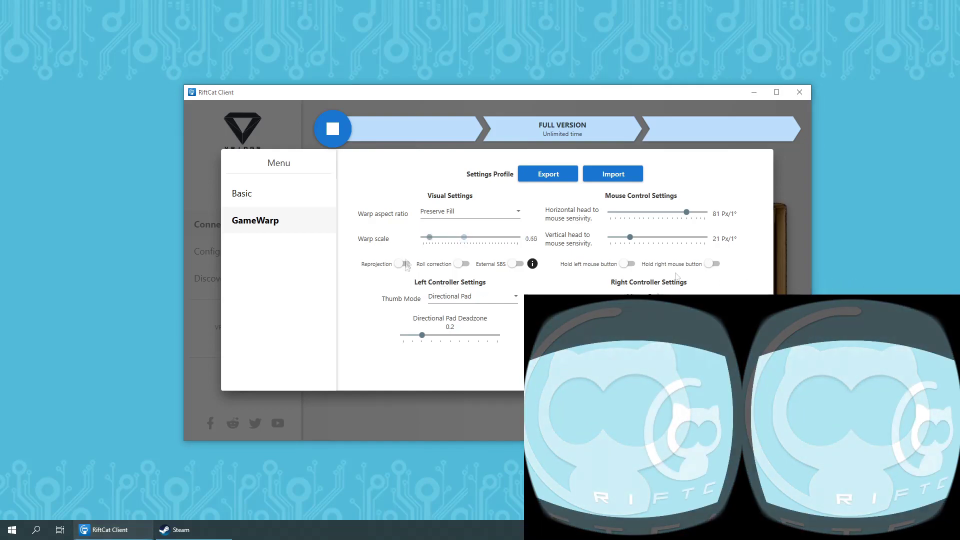
click(468, 262)
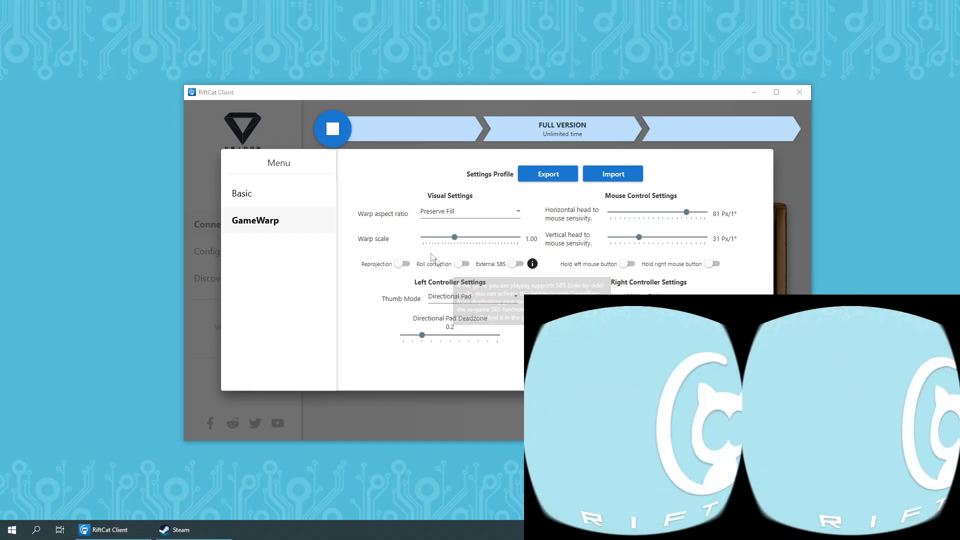
Raise warp scale to 1.35, reselect Preserve Fit, and toggle roll correction again.
click(476, 237)
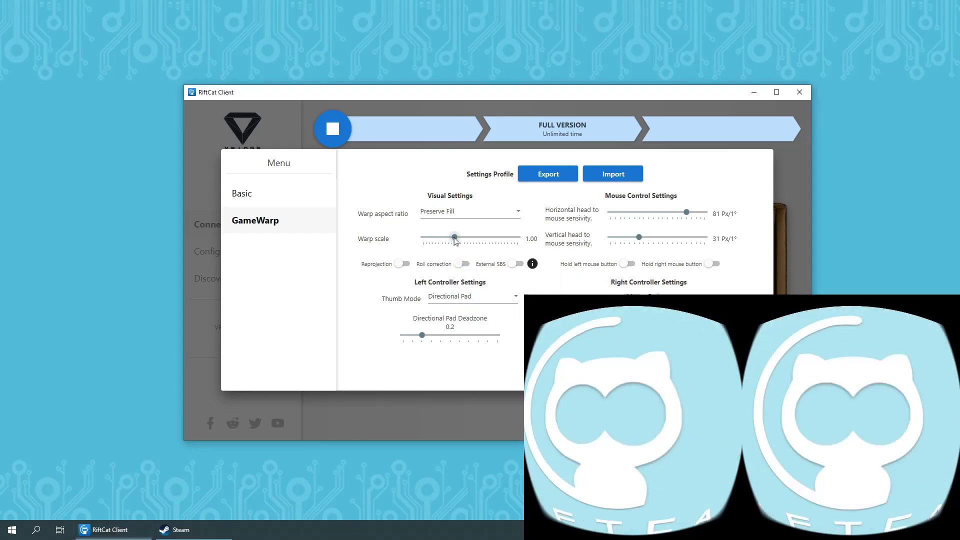
click(492, 215)
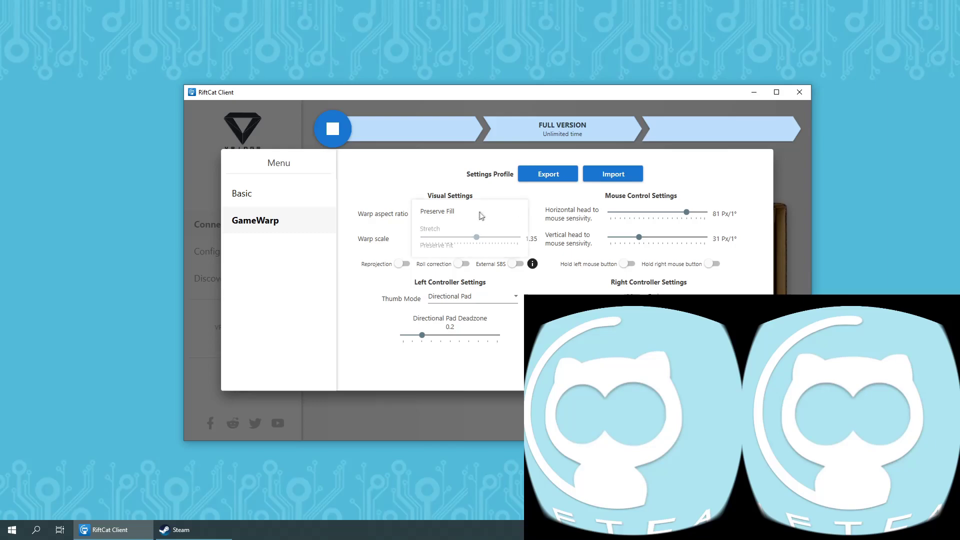
click(435, 249)
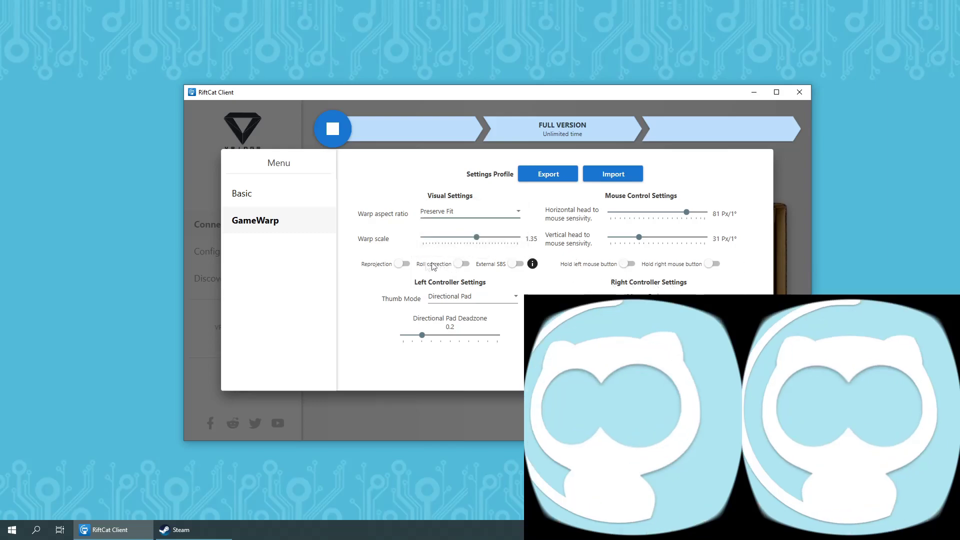
click(462, 264)
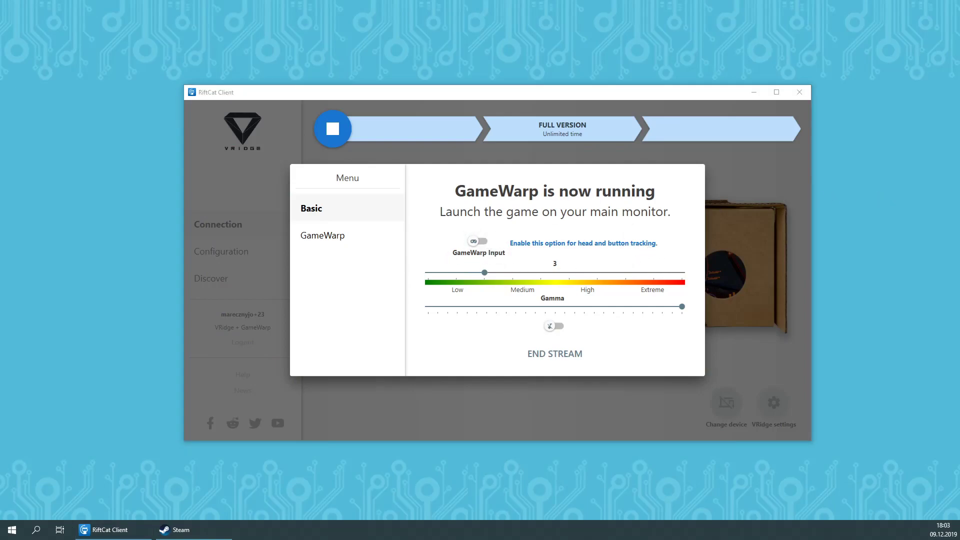
Switch on the GameWarp Input toggle so head and button tracking drive the game.
click(700, 208)
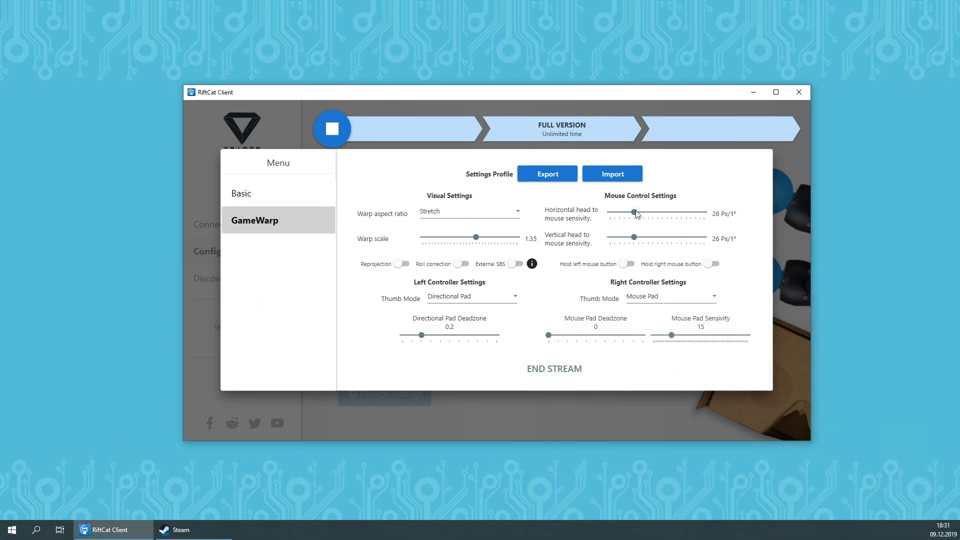
Lower horizontal head-to-mouse sensitivity and toggle the left and right mouse-button holding options.
mouse_move(635, 212)
mouse_down()
mouse_move(670, 213)
mouse_move(622, 217)
mouse_move(696, 240)
mouse_move(626, 239)
mouse_move(624, 213)
mouse_up()
click(631, 264)
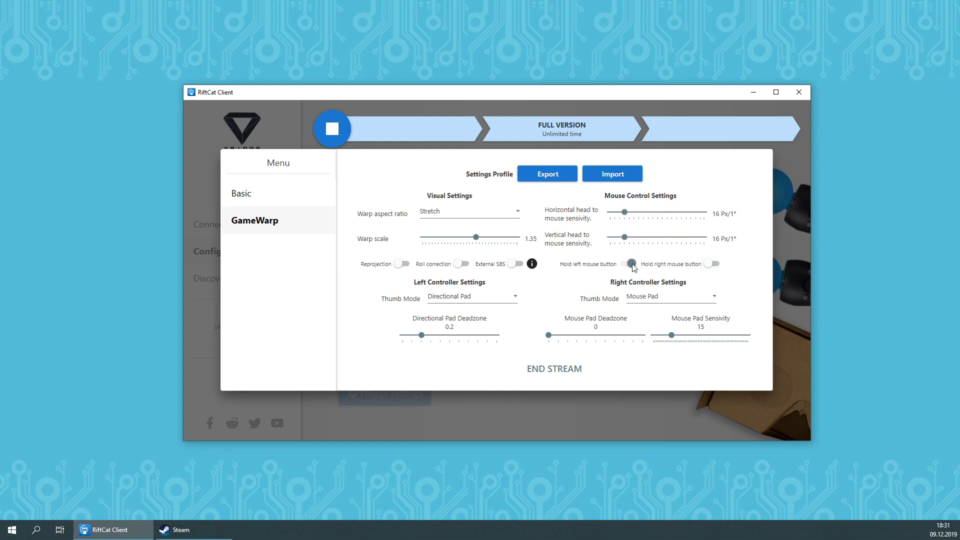
click(628, 263)
click(714, 264)
click(627, 264)
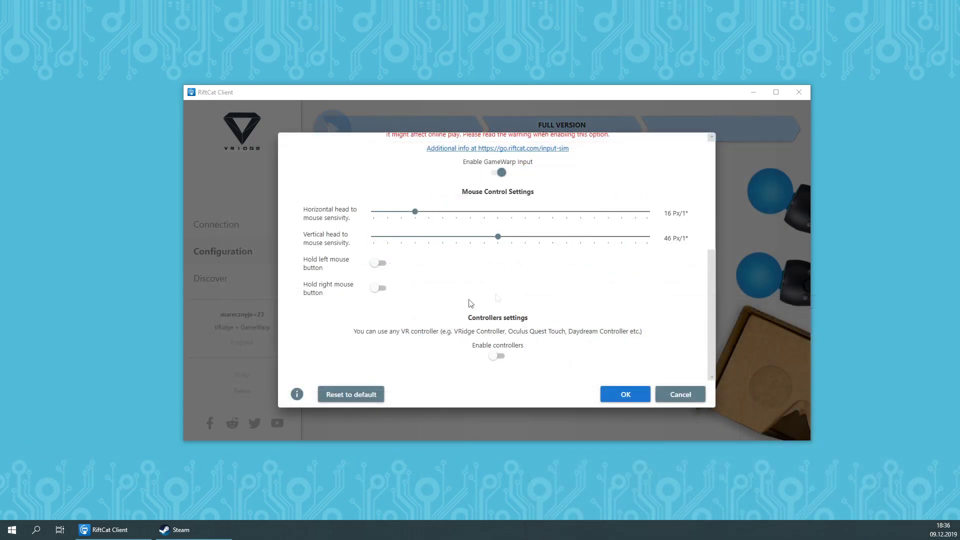
Enable controllers for GameWarp and bind the Grip button to the A key.
click(500, 357)
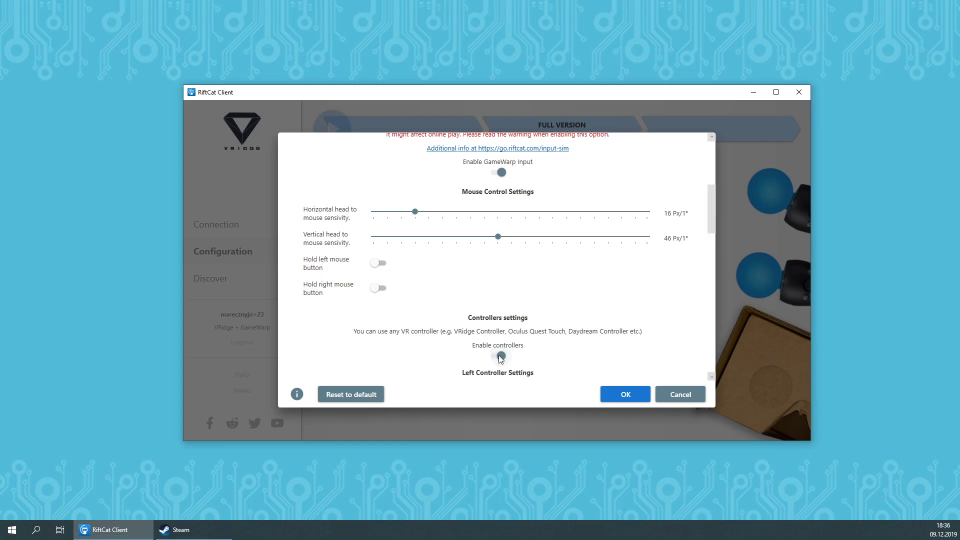
scroll(655, 305, down, 7)
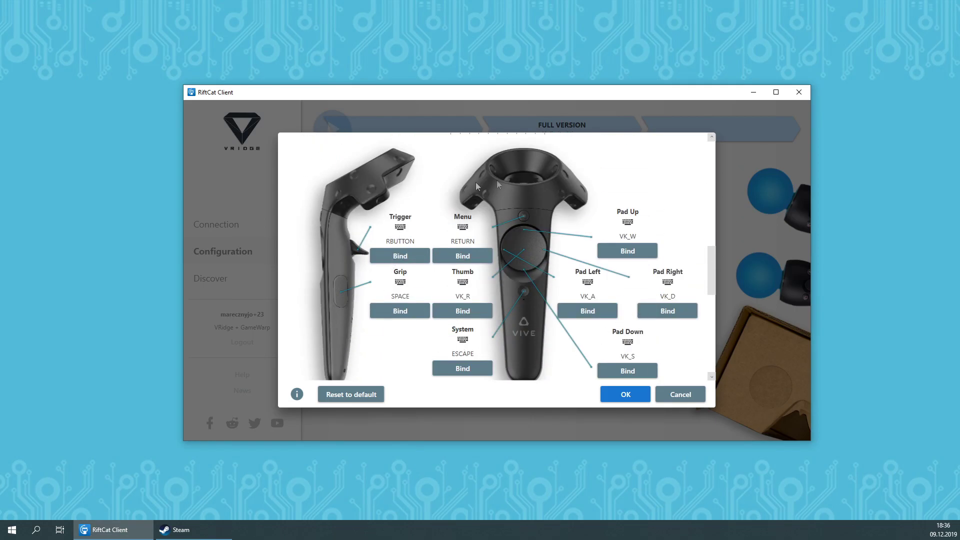
click(460, 312)
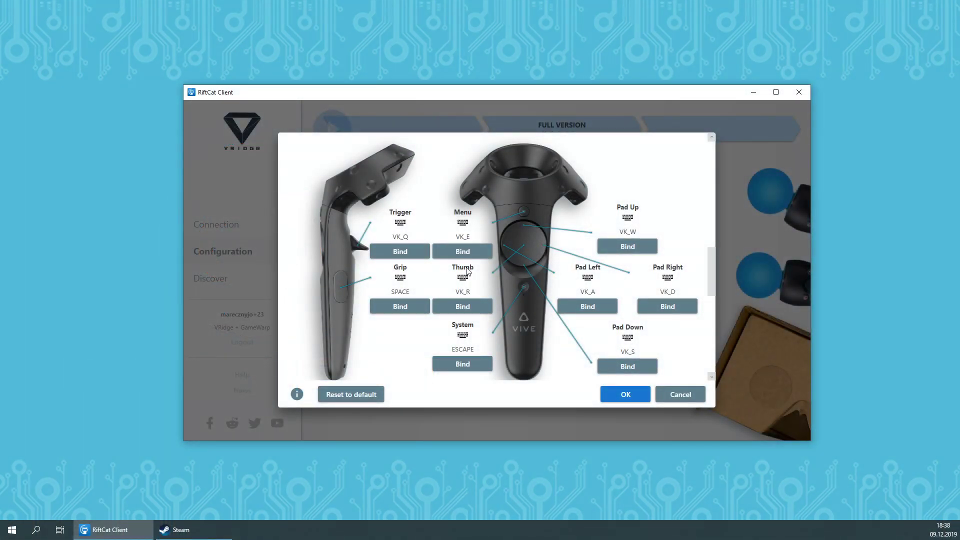
click(410, 306)
key(a)
Rebind Pad Up to left click, Pad Left to right click, Pad Right to an extra mouse button, and begin Pad Down.
click(635, 248)
click(635, 278)
click(614, 305)
right_click(645, 300)
click(656, 305)
click(634, 322)
click(623, 360)
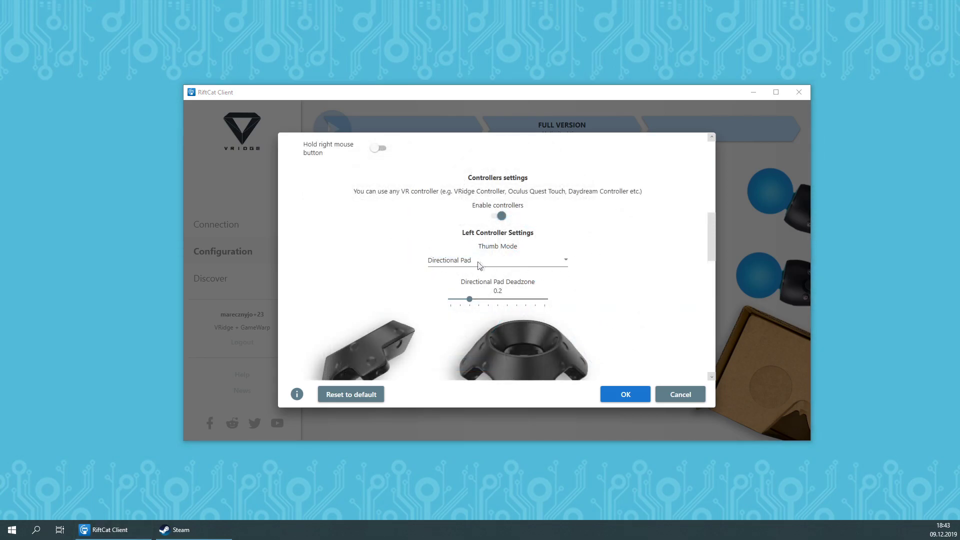
Set the left controller thumb mode to Mouse Pad.
click(510, 265)
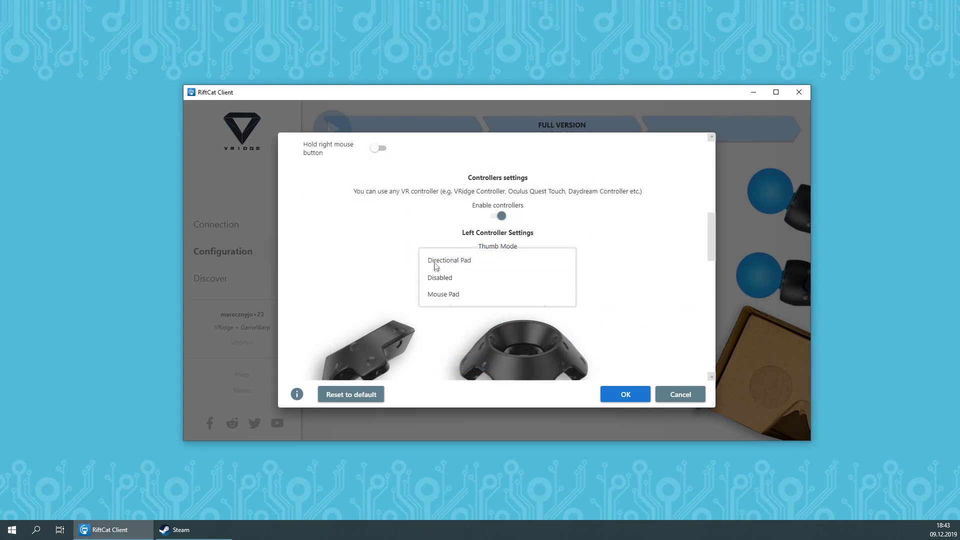
click(440, 296)
click(489, 265)
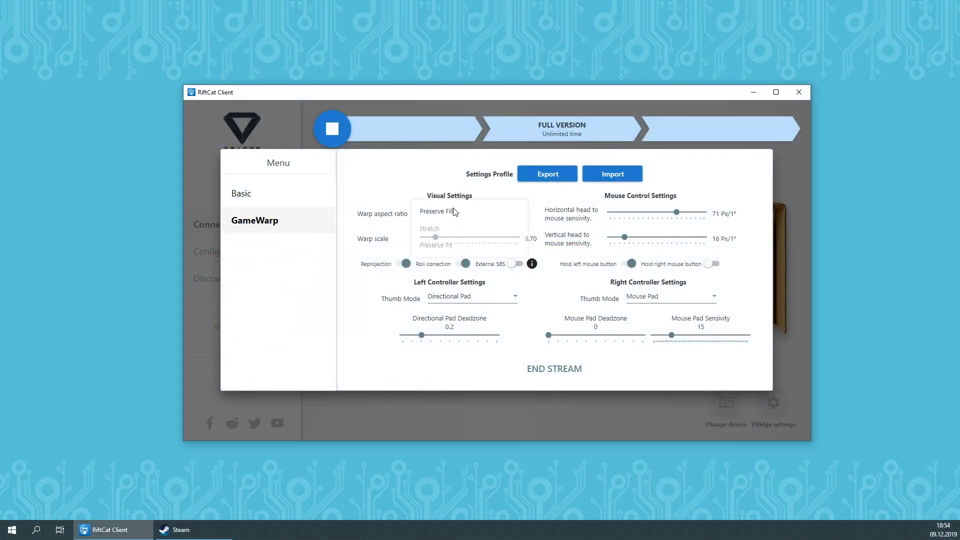
Set warp aspect ratio to Stretch, warp scale 1.40, and horizontal sensitivity 16 Px/1°.
click(454, 212)
click(449, 230)
drag(441, 237, 479, 237)
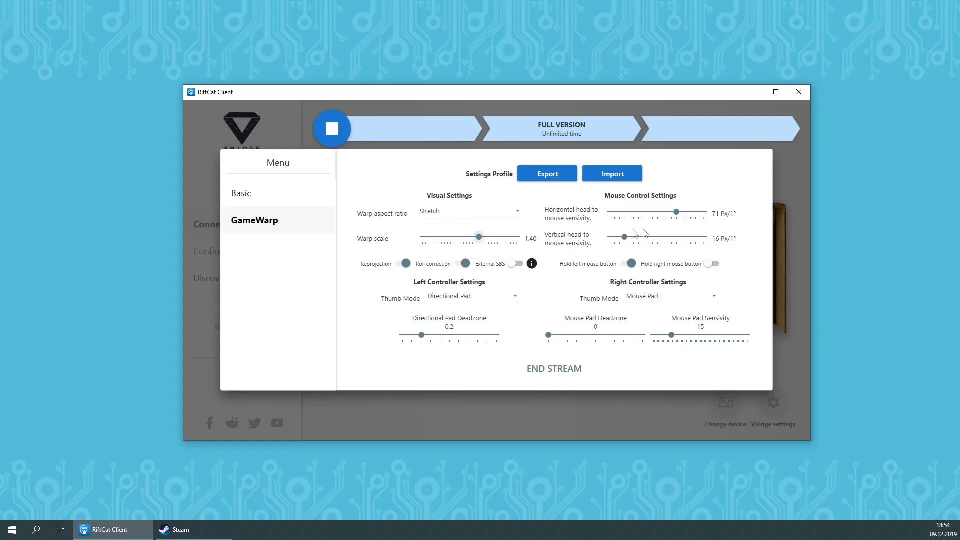
drag(672, 212, 625, 213)
Export the settings profile, overwriting test.gwp.
click(547, 174)
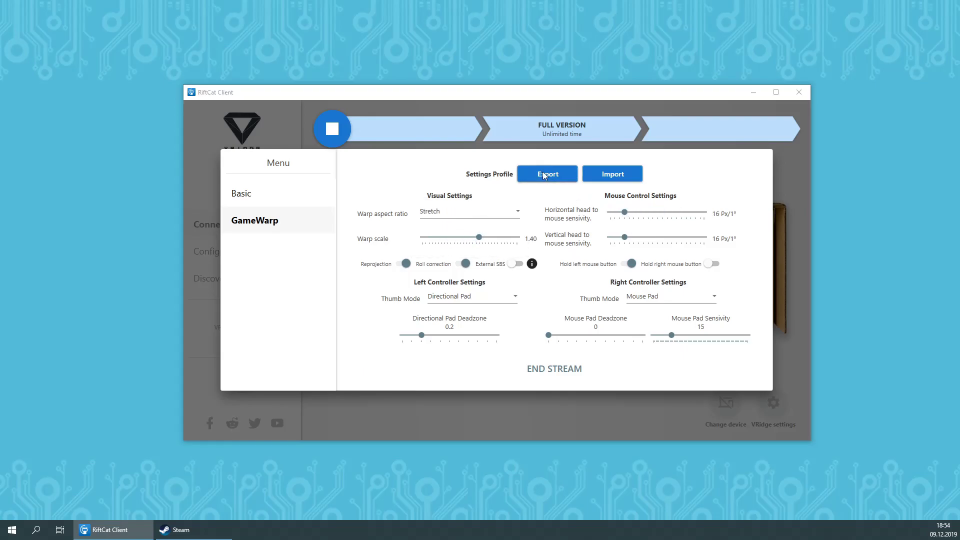
double_click(300, 222)
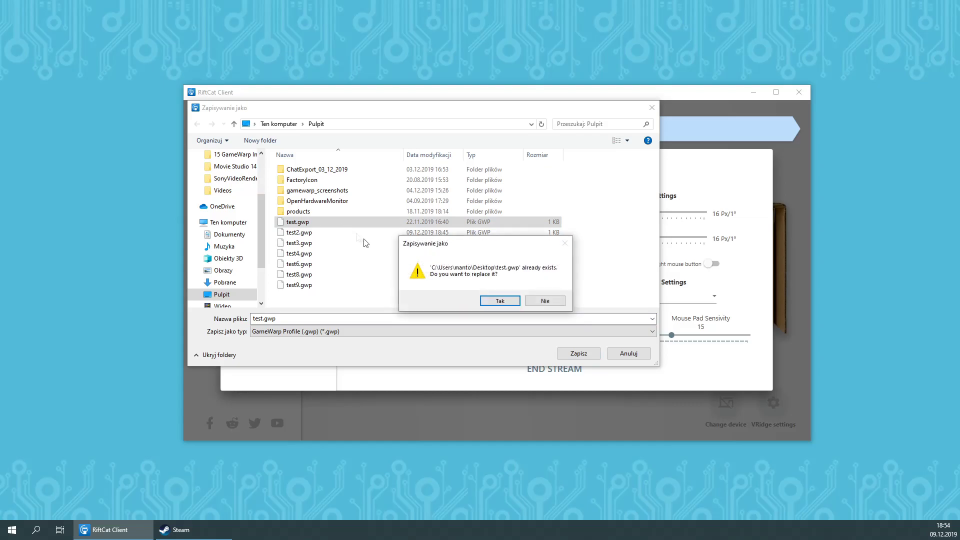
click(499, 302)
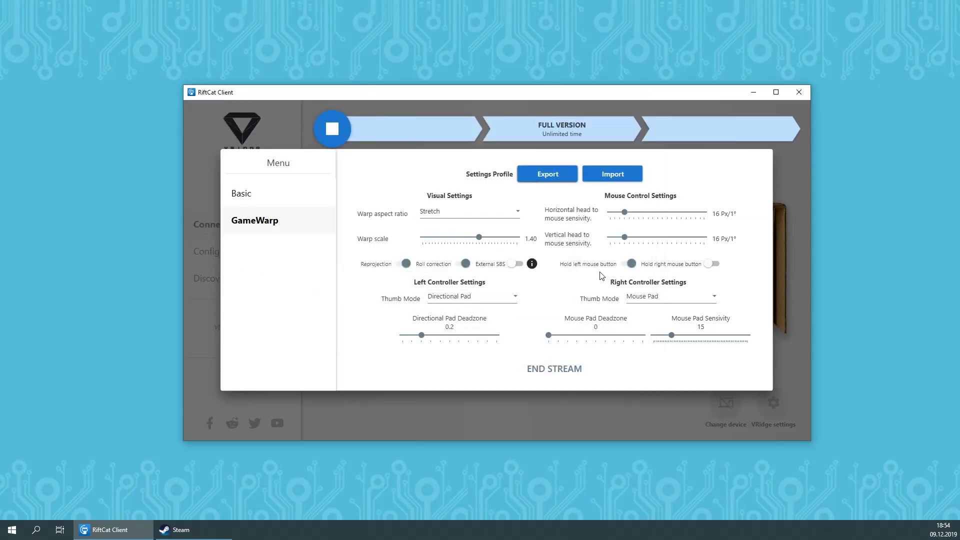
Import the test8.gwp and test9.gwp settings profiles.
click(610, 175)
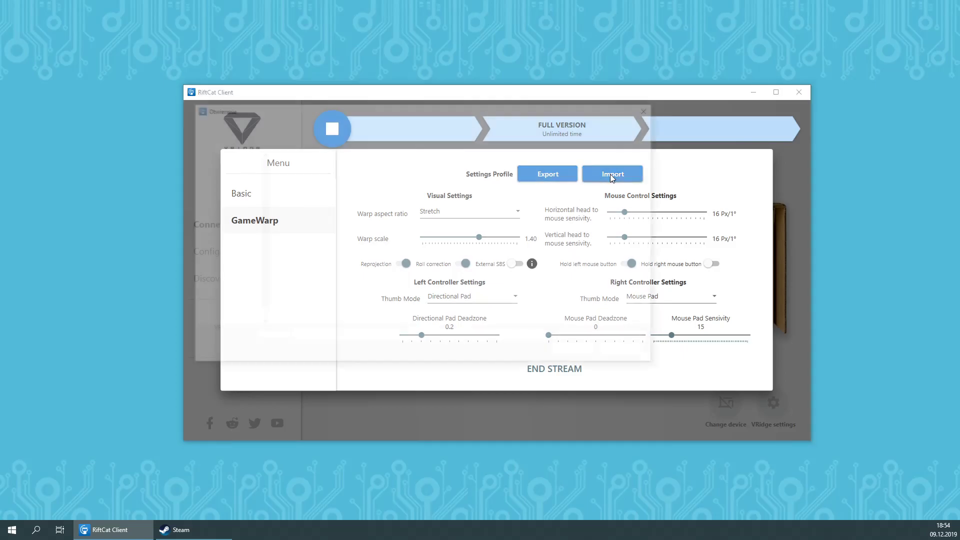
double_click(307, 275)
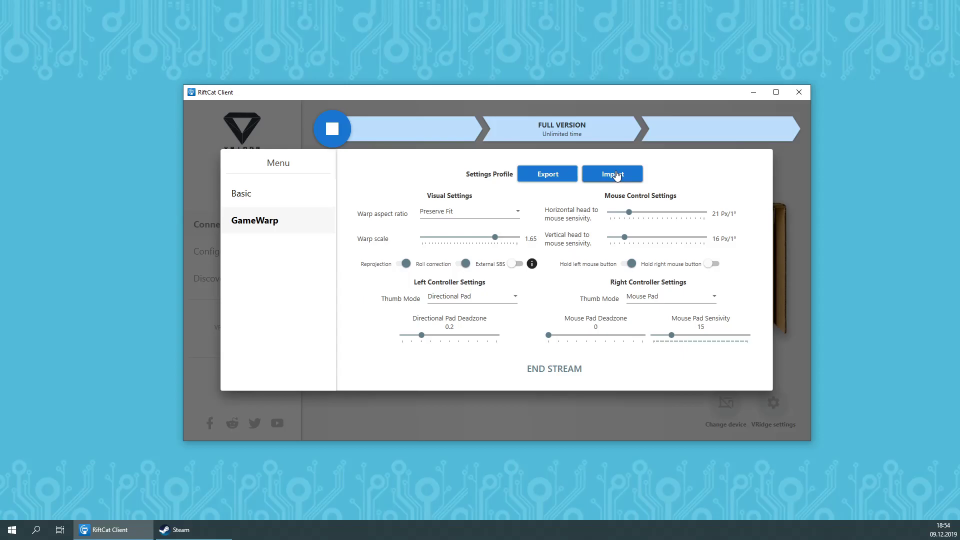
click(616, 174)
double_click(305, 285)
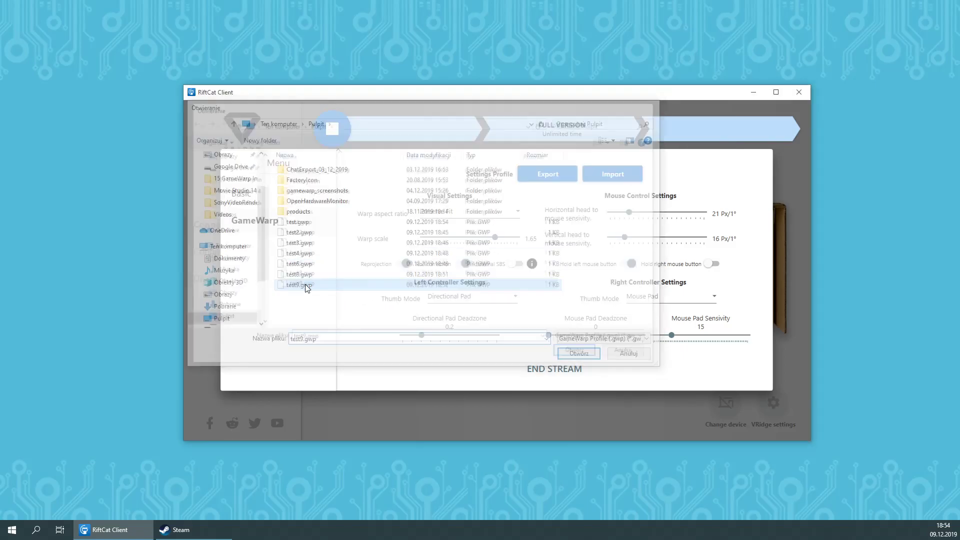